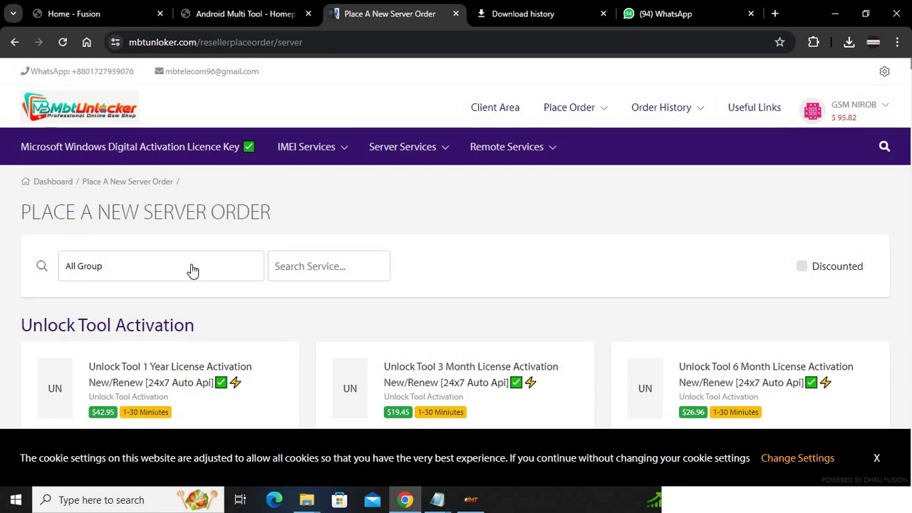
Step: Filter the server services to the Android Multi Tool Credit & Activation group
{"action": "left_click", "coordinate": [193, 269]}
{"action": "type", "text": "an"}
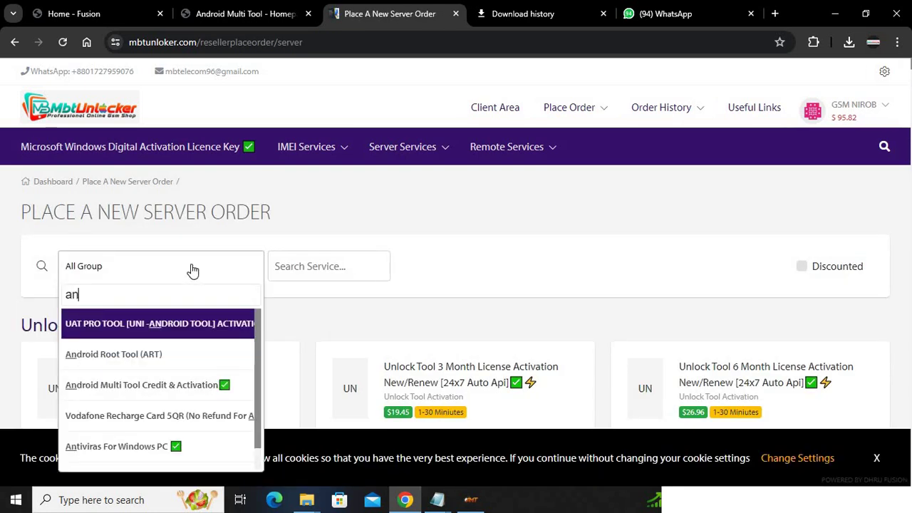
{"action": "left_click", "coordinate": [153, 385]}
{"action": "scroll", "coordinate": [347, 218], "scroll_direction": "down", "scroll_amount": 3}
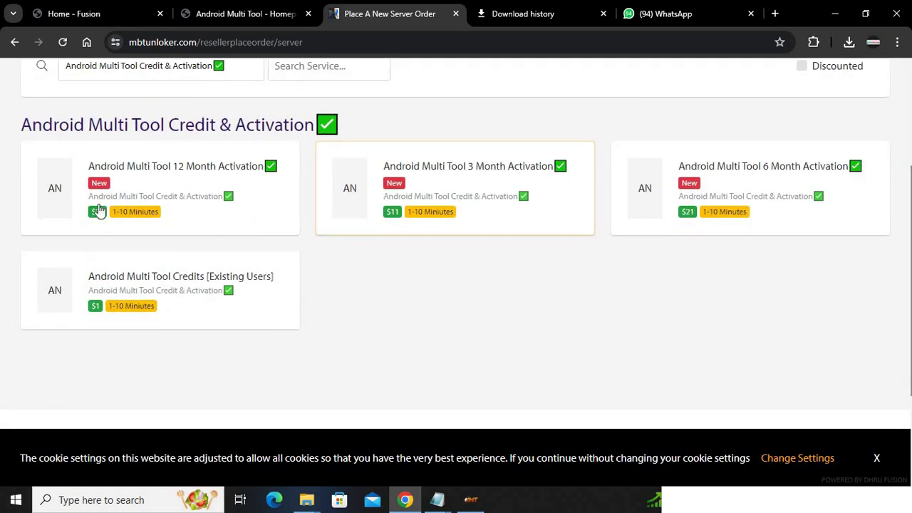
{"action": "scroll", "coordinate": [487, 266], "scroll_direction": "down", "scroll_amount": 1}
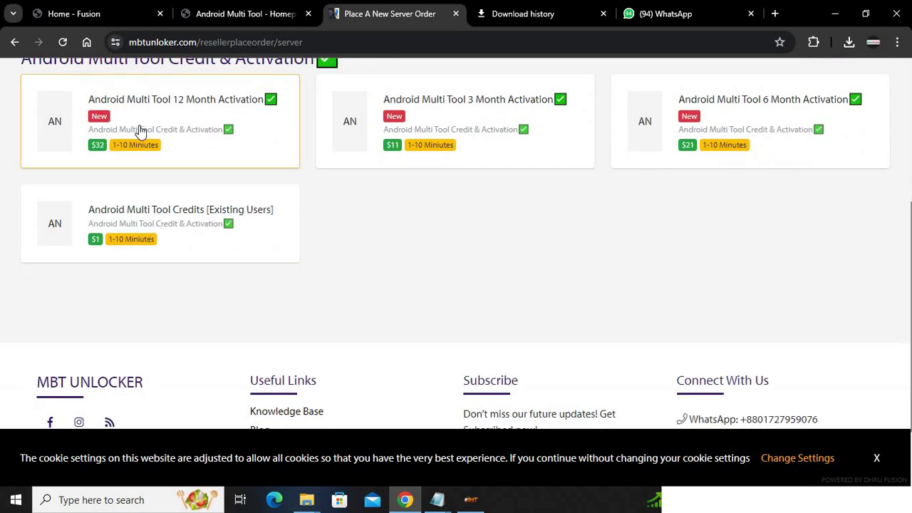
Step: Review the order form for Android Multi Tool 12 Month Activation, including its email and password fields, and close it without ordering
{"action": "left_click", "coordinate": [186, 120]}
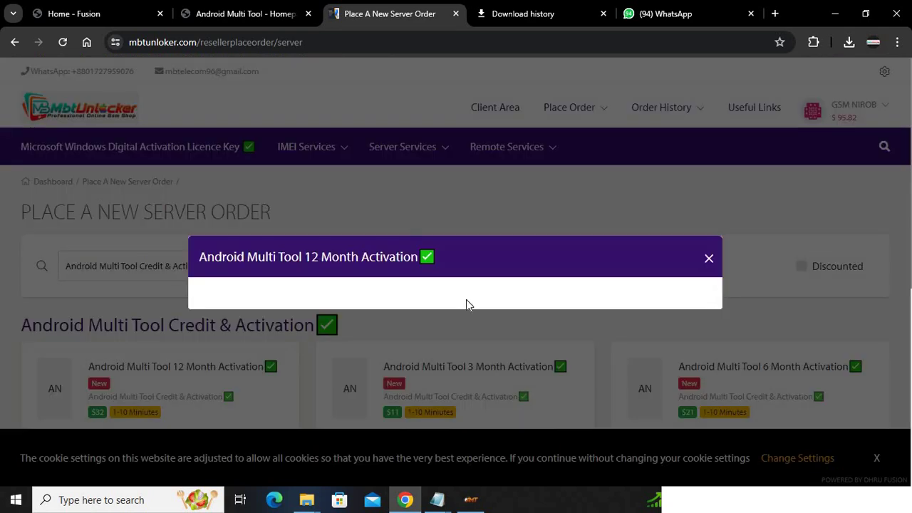
{"action": "left_click", "coordinate": [257, 253]}
{"action": "left_click", "coordinate": [248, 311]}
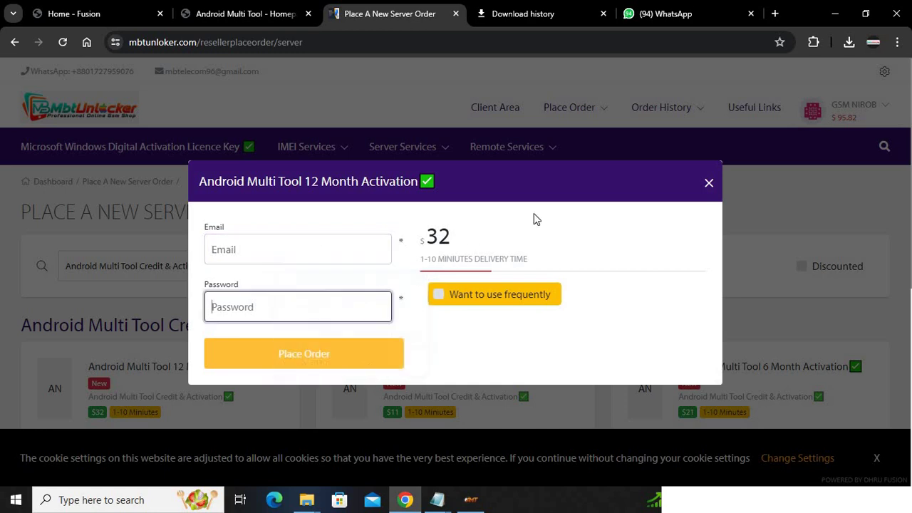
{"action": "left_click", "coordinate": [709, 183]}
Step: Review the quantity and email fields of the Android Multi Tool Credits [Existing Users] order form and close it without ordering
{"action": "scroll", "coordinate": [617, 193], "scroll_direction": "down", "scroll_amount": 3}
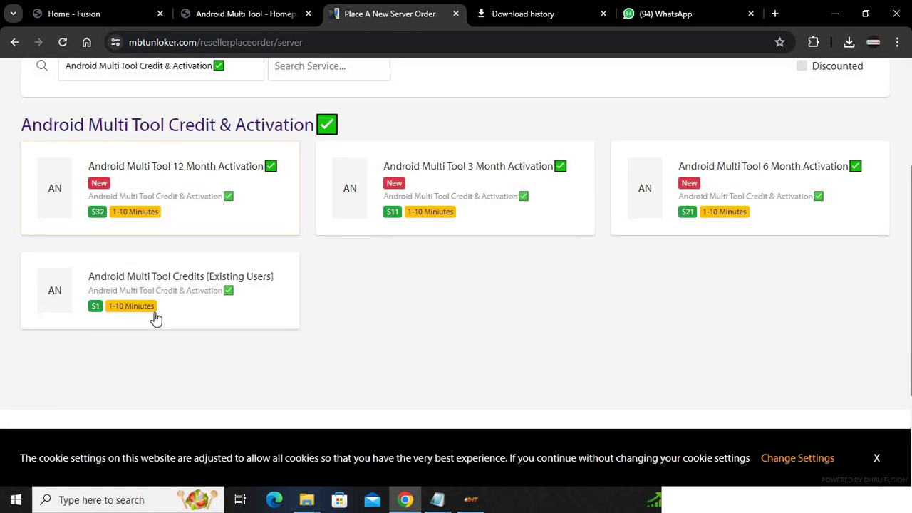
{"action": "left_click", "coordinate": [167, 300]}
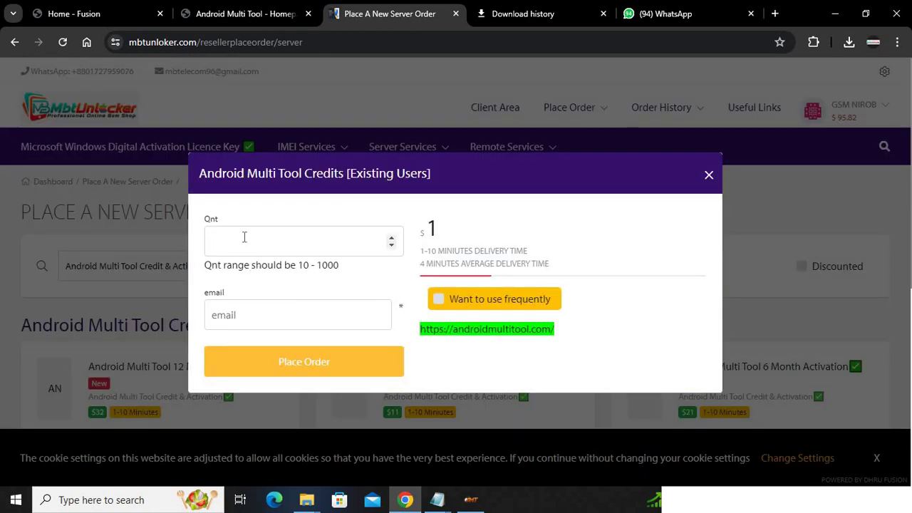
{"action": "left_click", "coordinate": [244, 238]}
{"action": "left_click", "coordinate": [272, 308]}
{"action": "left_click", "coordinate": [709, 174]}
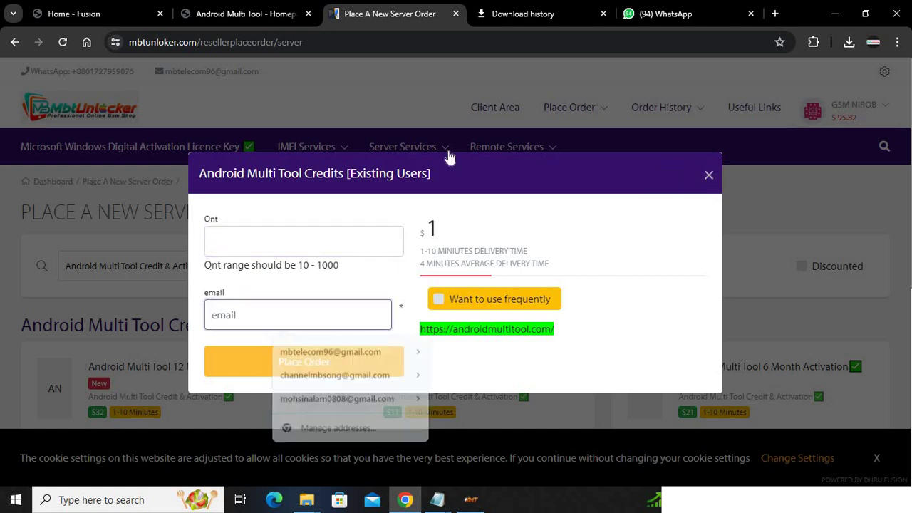
{"action": "mouse_move", "coordinate": [449, 153]}
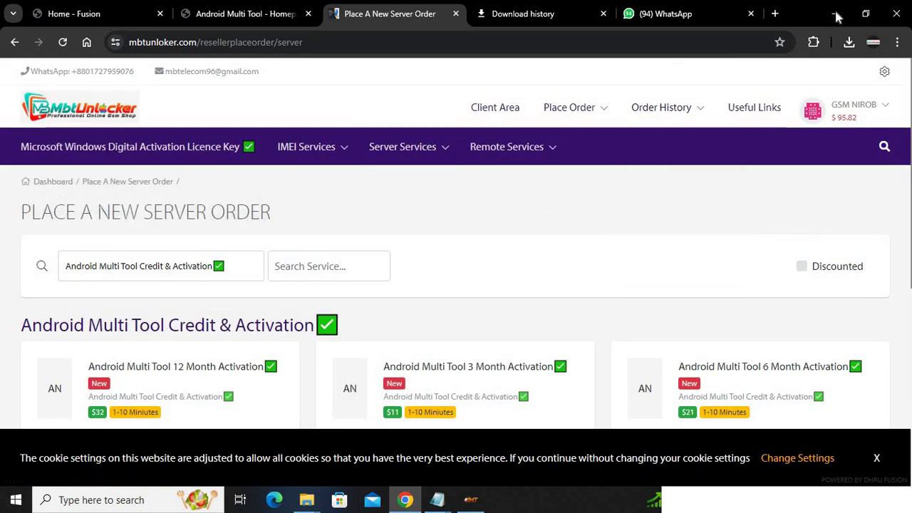
Step: Switch to the Android Multi Tool program and try to log in with the credentials already filled in
{"action": "left_click", "coordinate": [836, 13]}
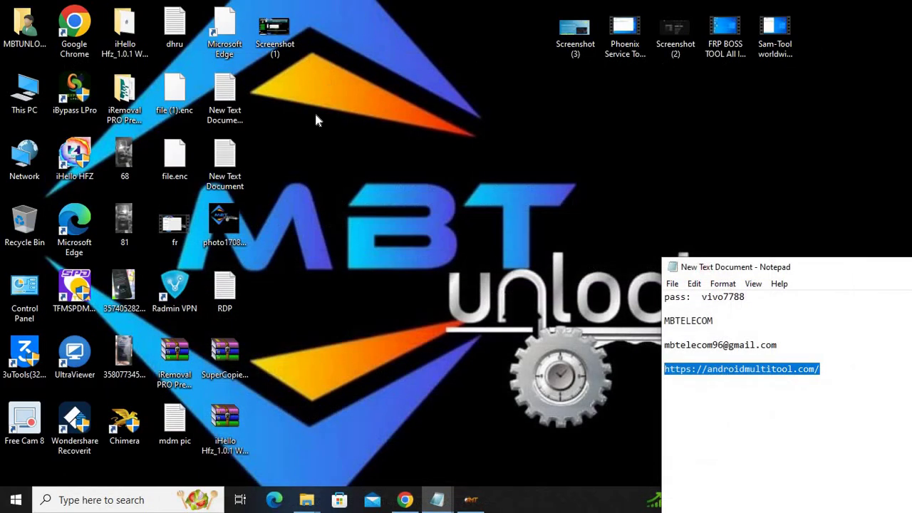
{"action": "left_click", "coordinate": [471, 500]}
{"action": "left_click_drag", "start_coordinate": [452, 51], "coordinate": [417, 51]}
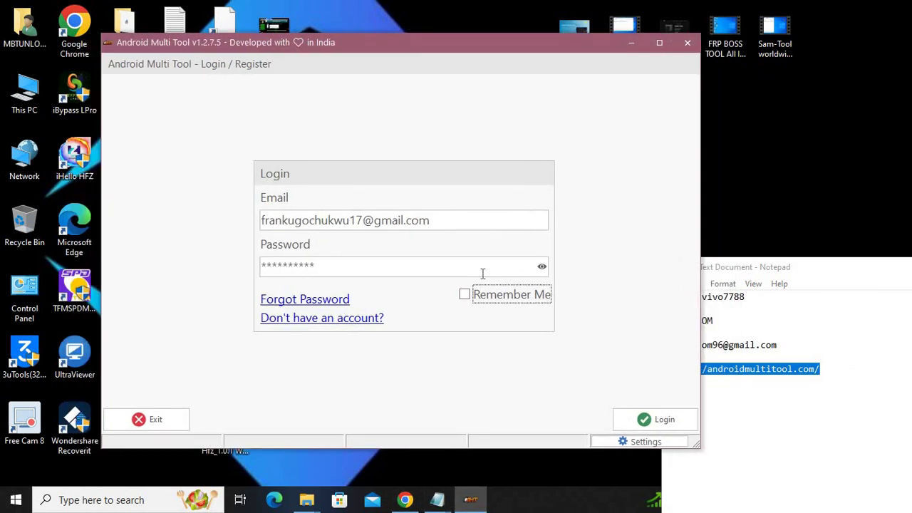
{"action": "left_click", "coordinate": [460, 223]}
{"action": "left_click", "coordinate": [651, 421]}
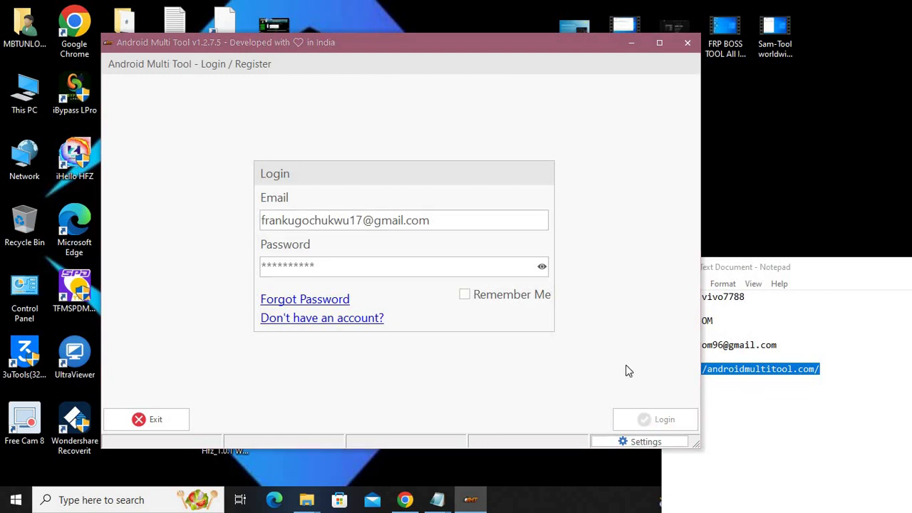
{"action": "left_click", "coordinate": [544, 272]}
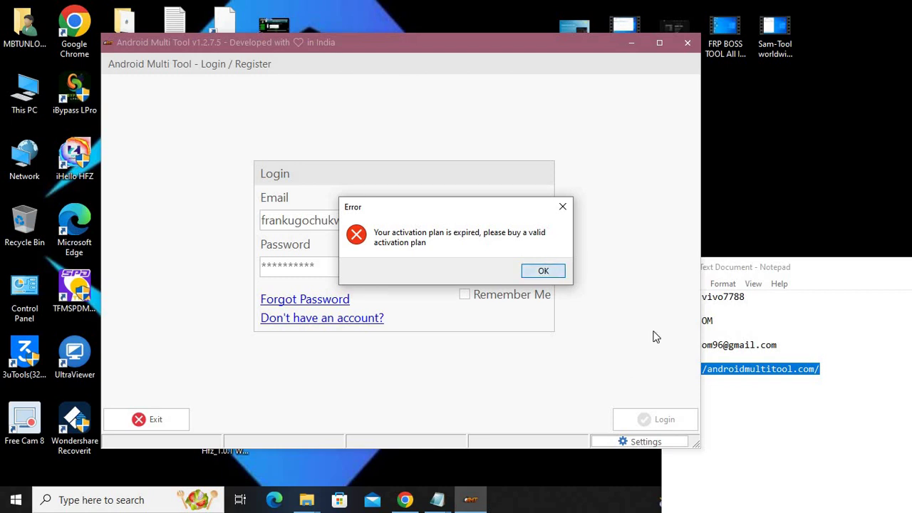
{"action": "left_click", "coordinate": [641, 422]}
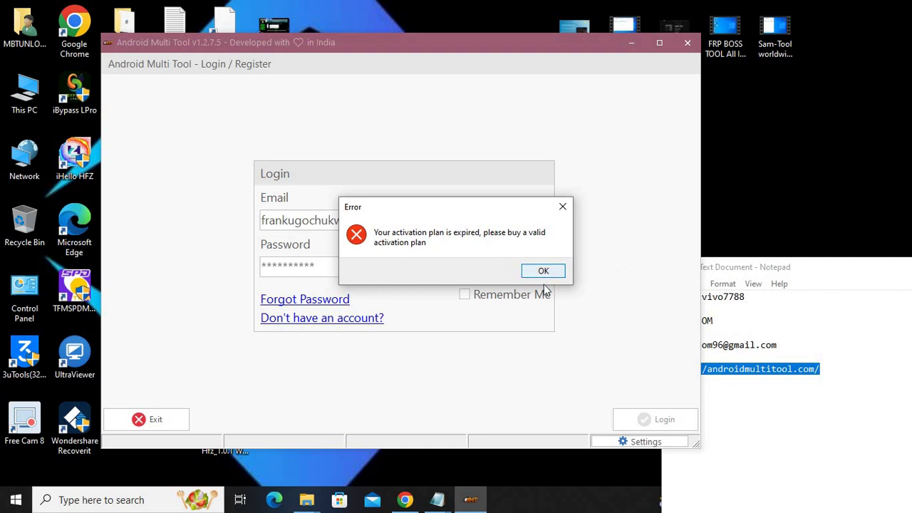
Step: Switch to Chrome, list the server order history, and review the details of the in-process Android Multi Tool Credits [Existing Users] order
{"action": "left_click", "coordinate": [405, 499]}
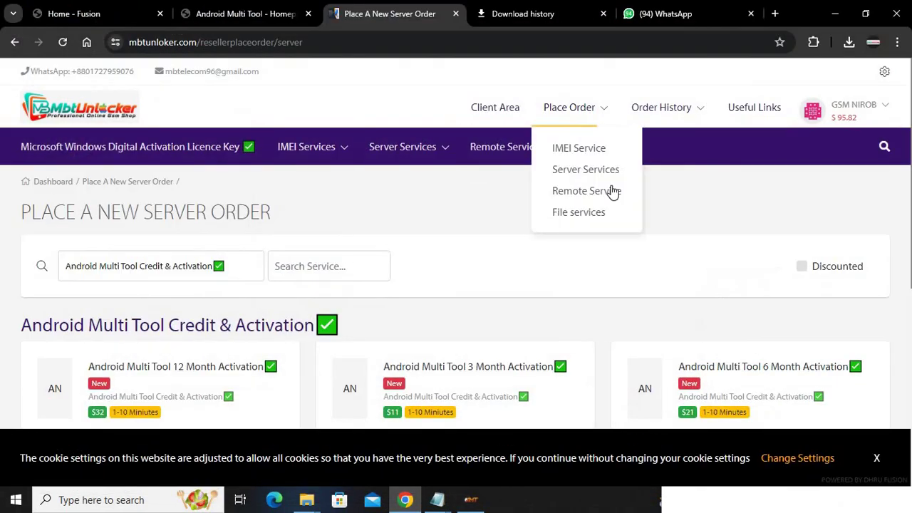
{"action": "mouse_move", "coordinate": [542, 193]}
{"action": "mouse_move", "coordinate": [641, 122]}
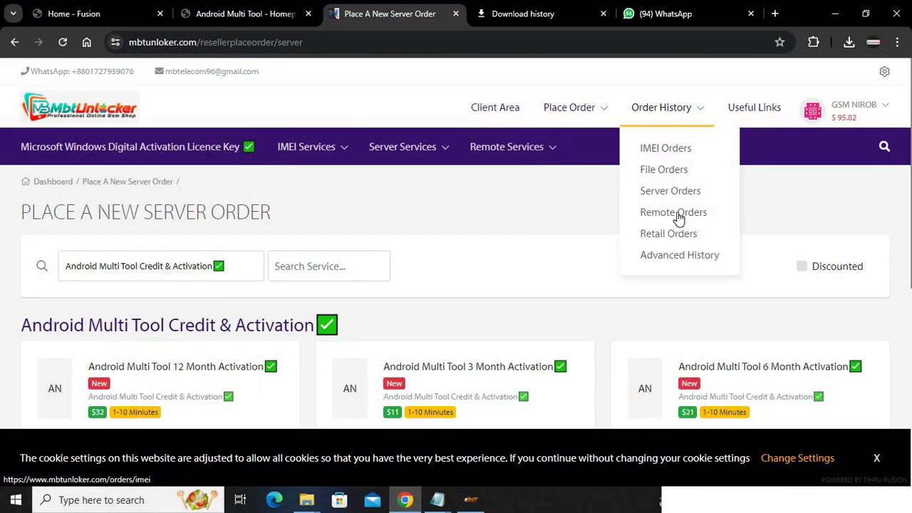
{"action": "left_click", "coordinate": [669, 202]}
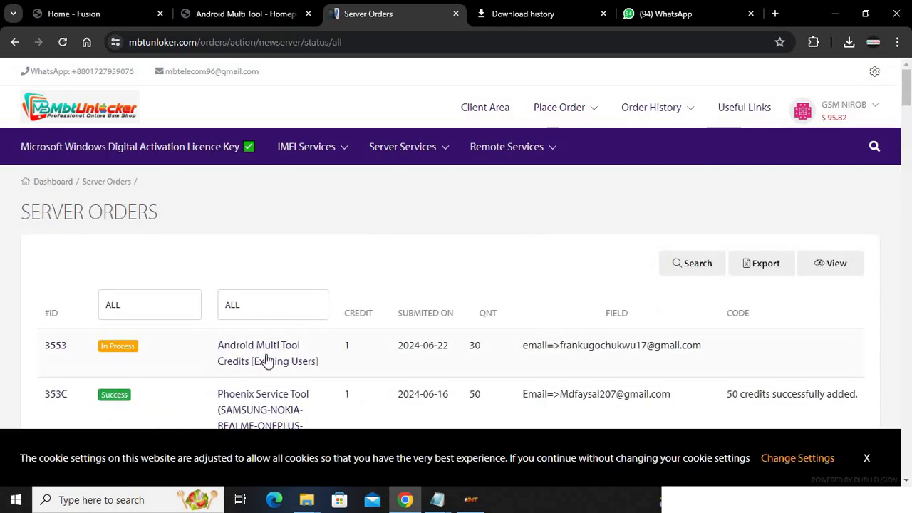
{"action": "left_click", "coordinate": [266, 360]}
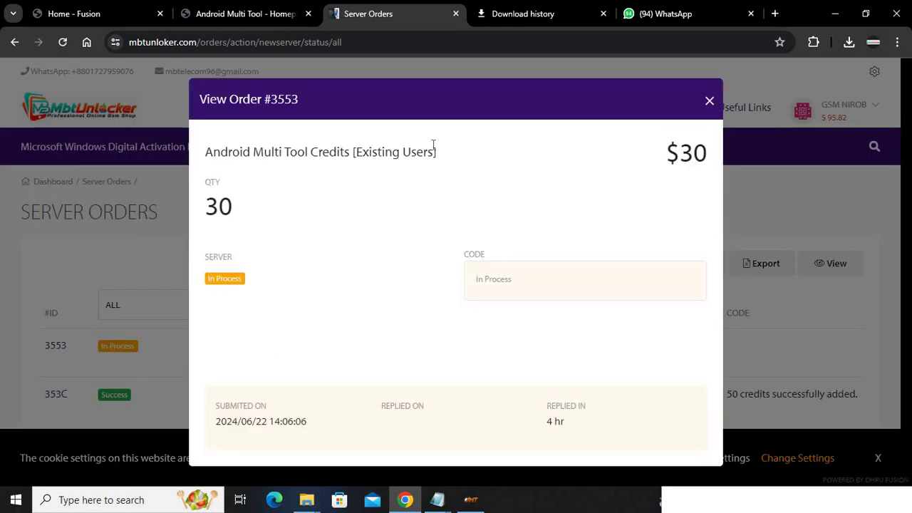
{"action": "left_click", "coordinate": [710, 102]}
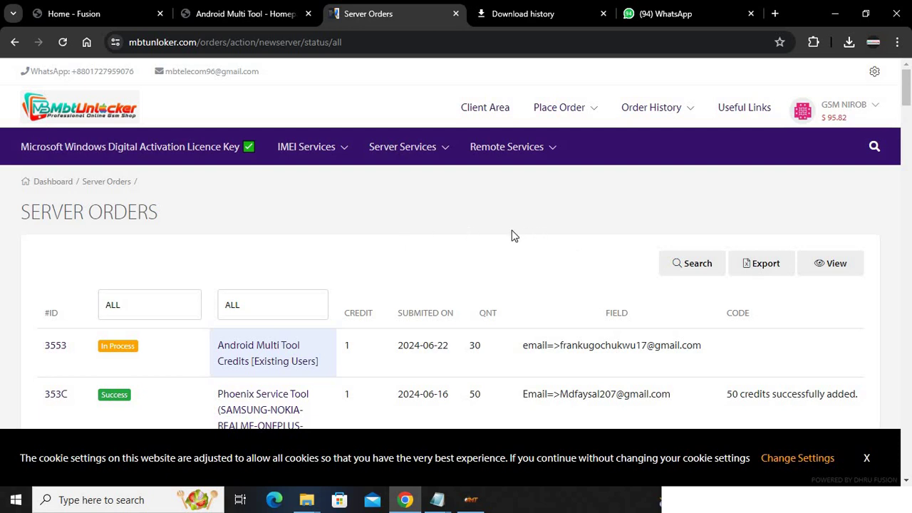
{"action": "scroll", "coordinate": [468, 234], "scroll_direction": "down", "scroll_amount": 2}
{"action": "scroll", "coordinate": [467, 230], "scroll_direction": "up", "scroll_amount": 1}
Step: Return to Android Multi Tool and buy the 12 Month Activation at 30 Credits with the account's credits
{"action": "left_click", "coordinate": [838, 18]}
{"action": "left_click", "coordinate": [547, 271]}
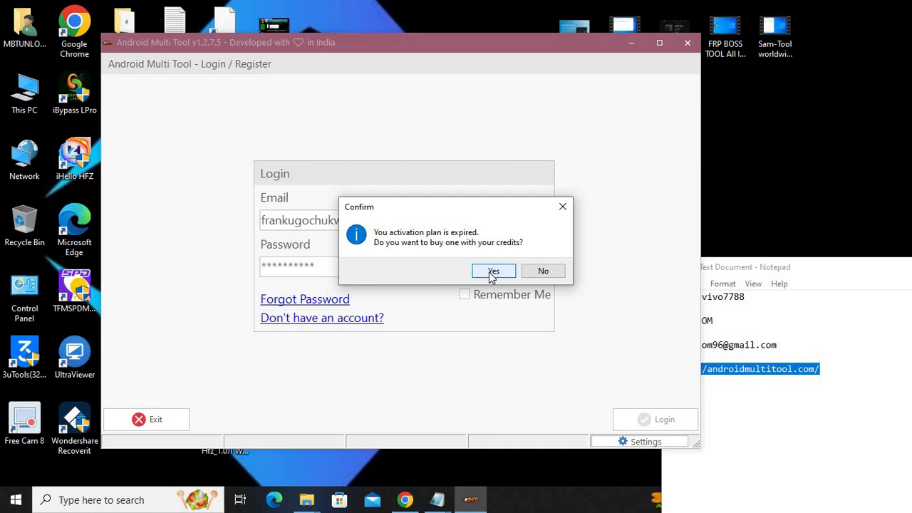
{"action": "left_click", "coordinate": [496, 272]}
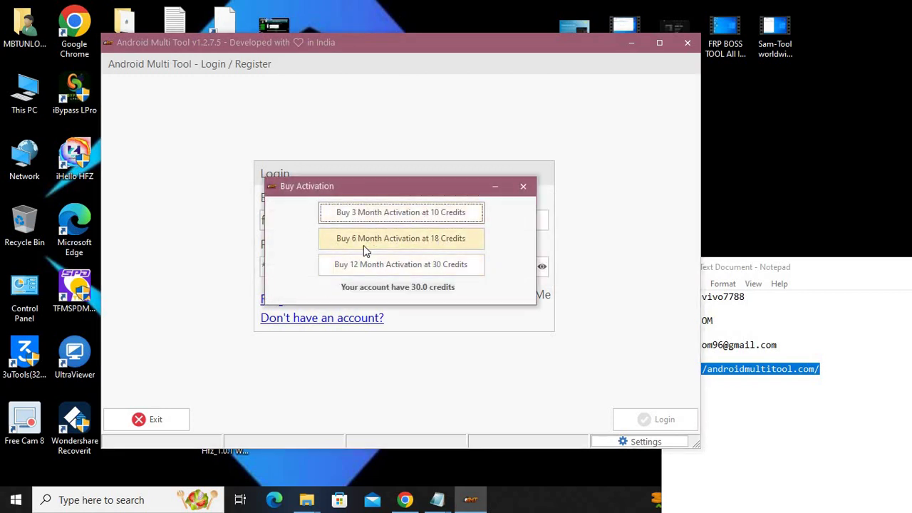
{"action": "left_click", "coordinate": [404, 265]}
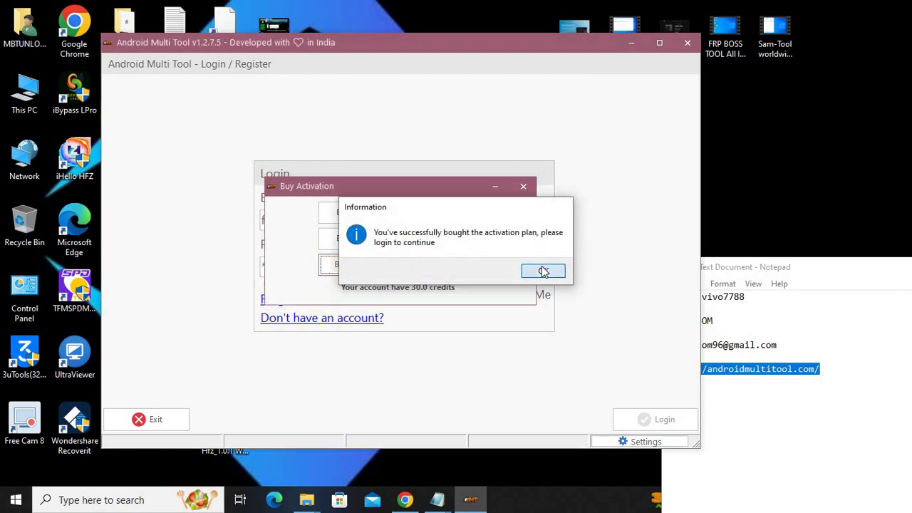
{"action": "left_click", "coordinate": [543, 271]}
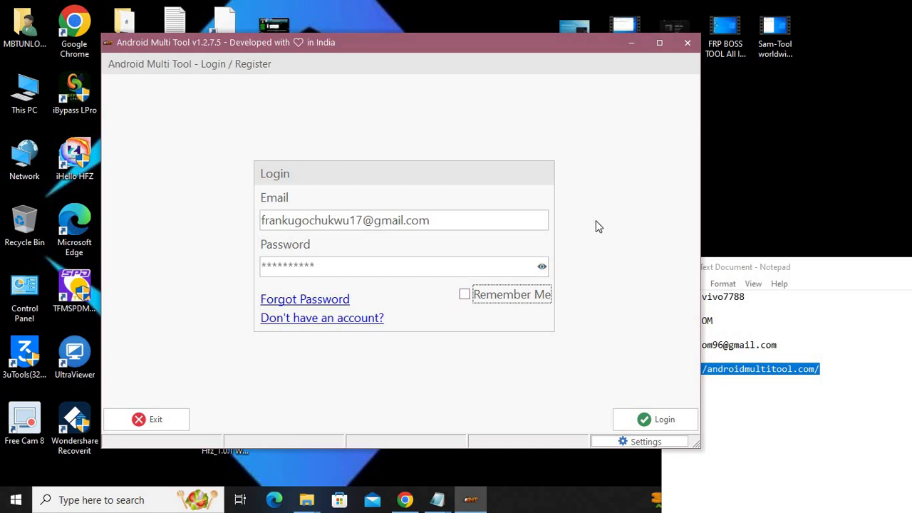
Step: Clear the Notepad window out of the way and log in to Android Multi Tool with the filled-in account
{"action": "left_click_drag", "start_coordinate": [891, 266], "coordinate": [532, 460]}
{"action": "left_click", "coordinate": [734, 463]}
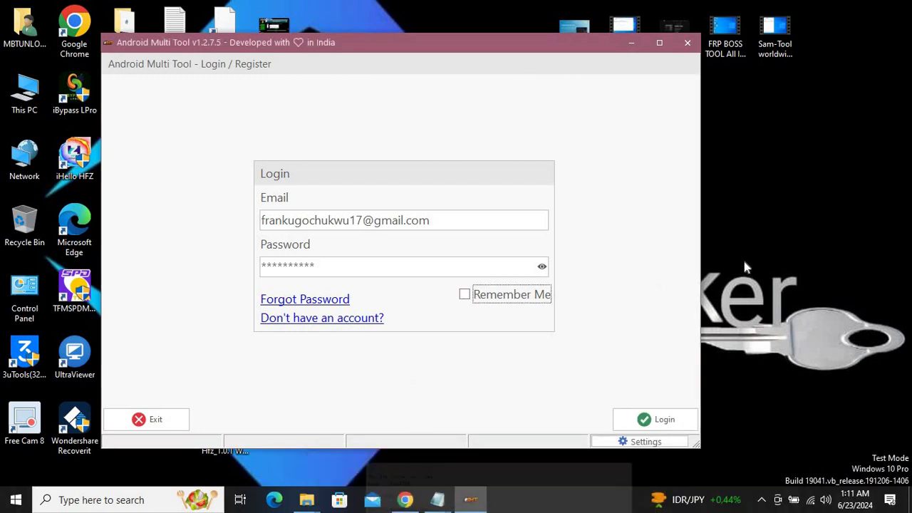
{"action": "left_click", "coordinate": [650, 420]}
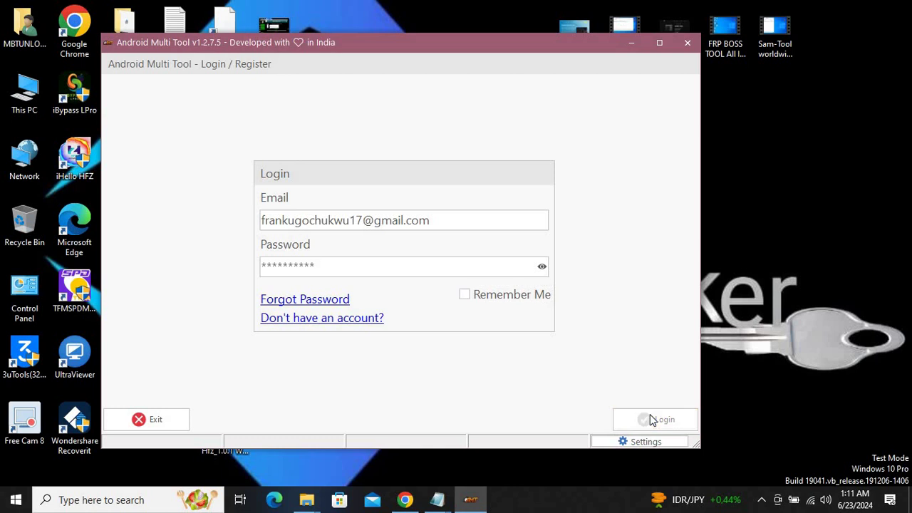
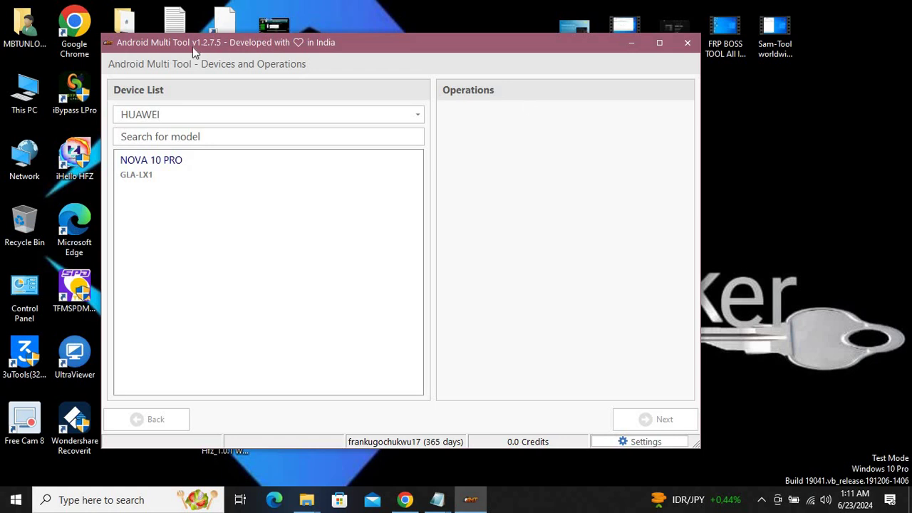
{"action": "left_click_drag", "start_coordinate": [406, 47], "coordinate": [450, 48]}
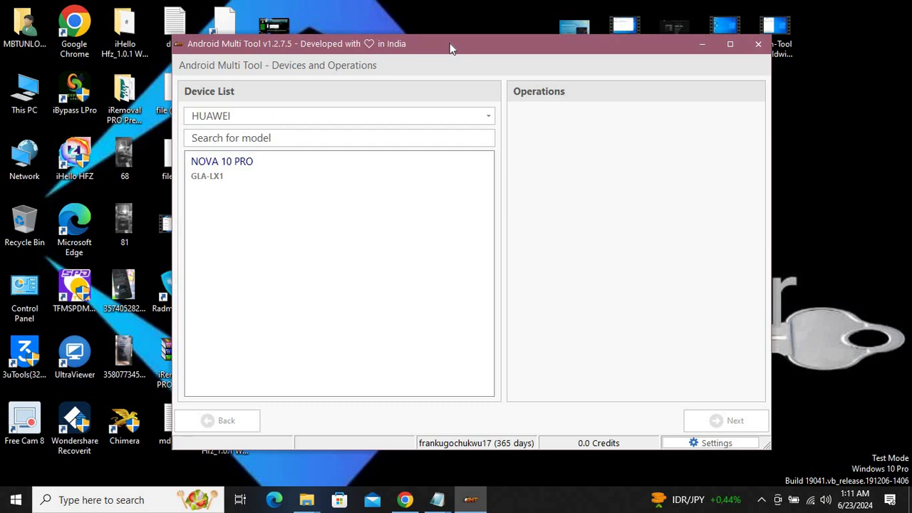
{"action": "left_click_drag", "start_coordinate": [487, 45], "coordinate": [457, 50]}
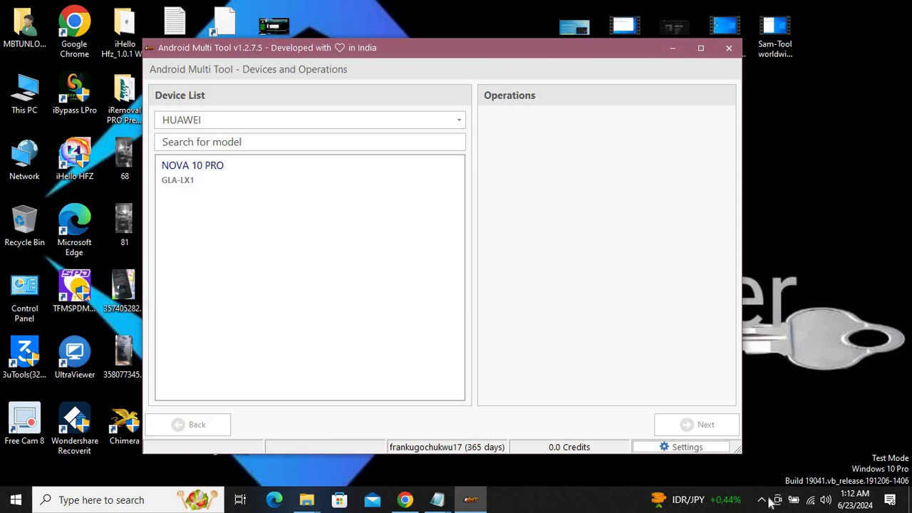
Step: Set the device brand to VIVO and browse its list of supported models
{"action": "left_click", "coordinate": [203, 125]}
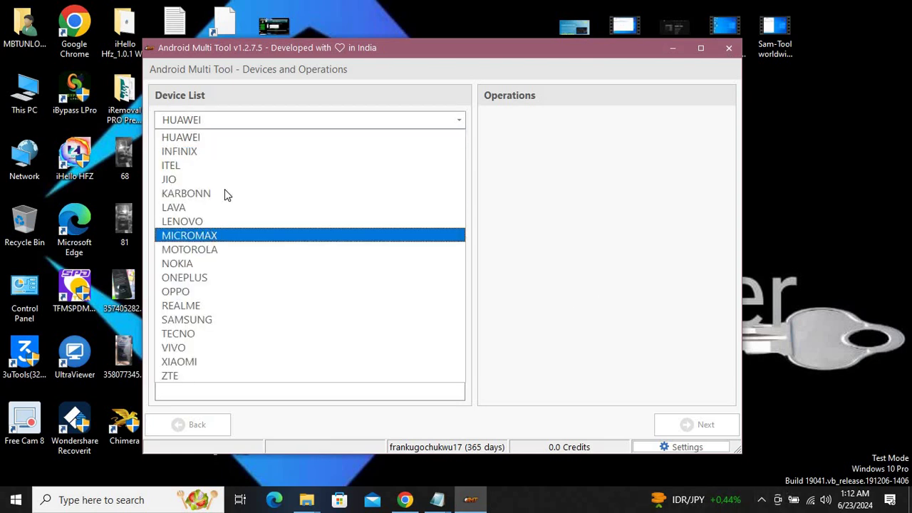
{"action": "left_click", "coordinate": [179, 348]}
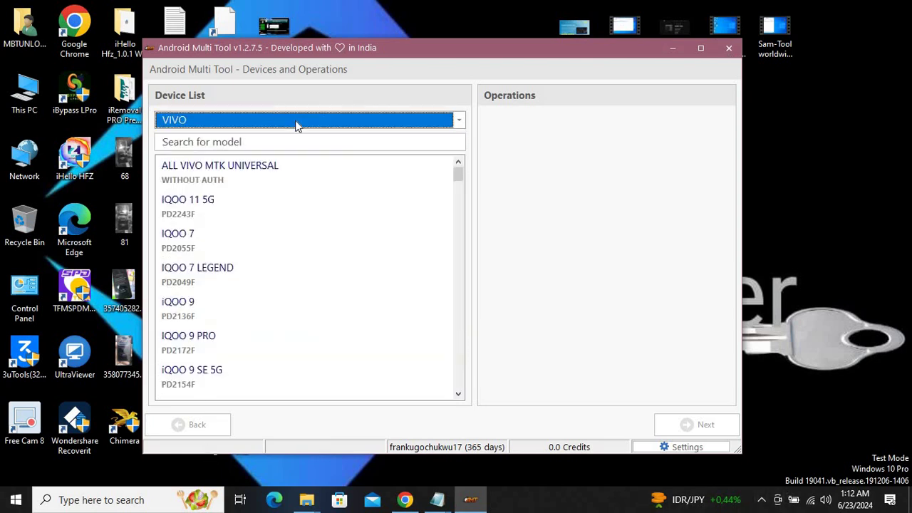
{"action": "scroll", "coordinate": [240, 240], "scroll_direction": "down", "scroll_amount": 15}
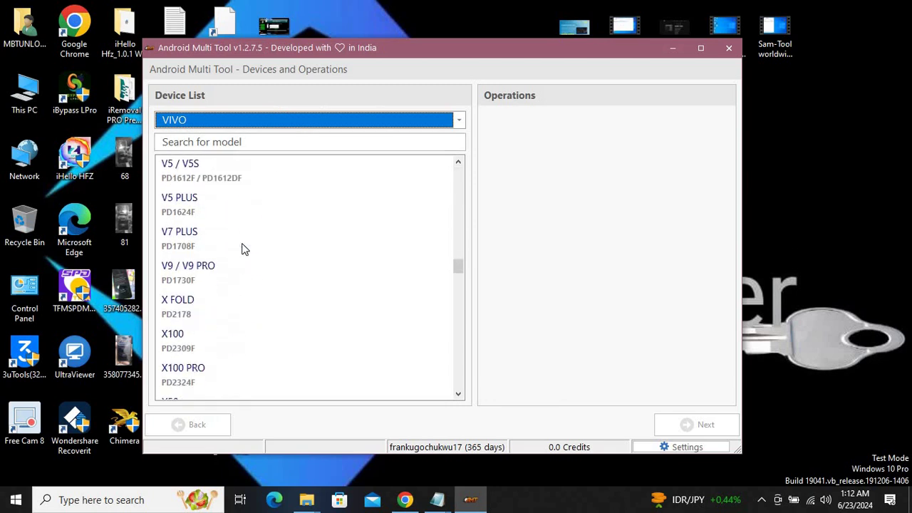
{"action": "scroll", "coordinate": [243, 249], "scroll_direction": "down", "scroll_amount": 10}
Step: Change the device brand to TECNO and look through its supported models
{"action": "left_click", "coordinate": [245, 120]}
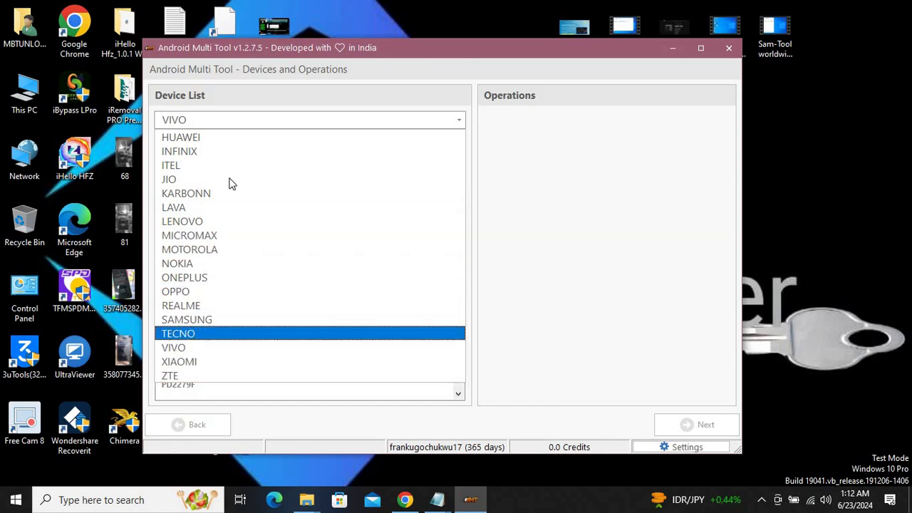
{"action": "key", "text": "Return"}
{"action": "scroll", "coordinate": [304, 232], "scroll_direction": "down", "scroll_amount": 6}
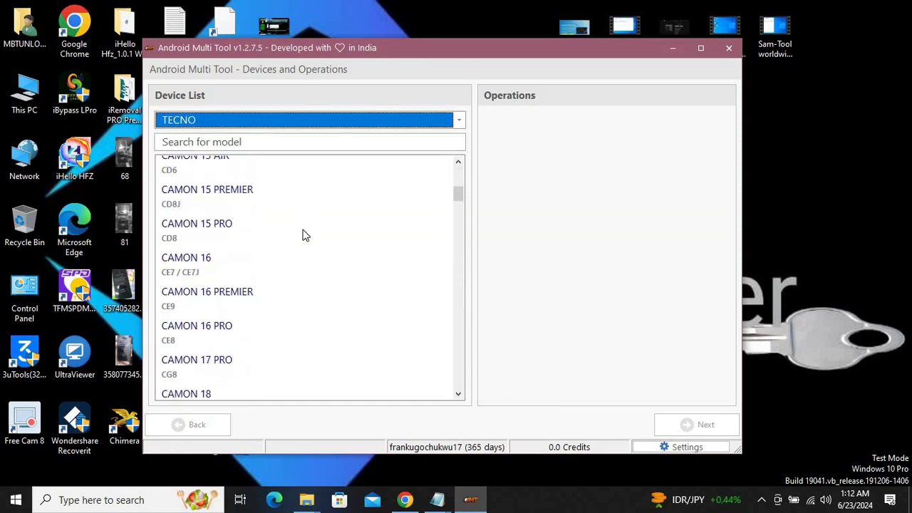
{"action": "scroll", "coordinate": [303, 236], "scroll_direction": "down", "scroll_amount": 5}
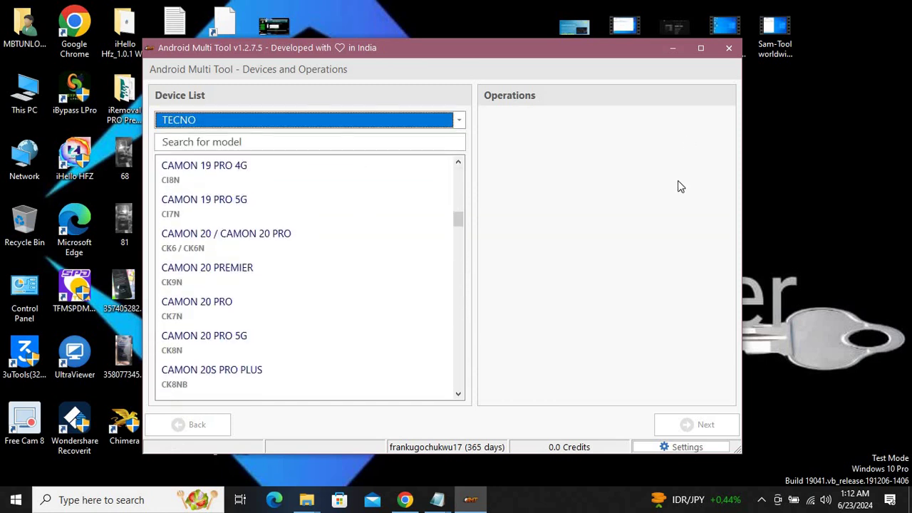
{"action": "left_click", "coordinate": [763, 501]}
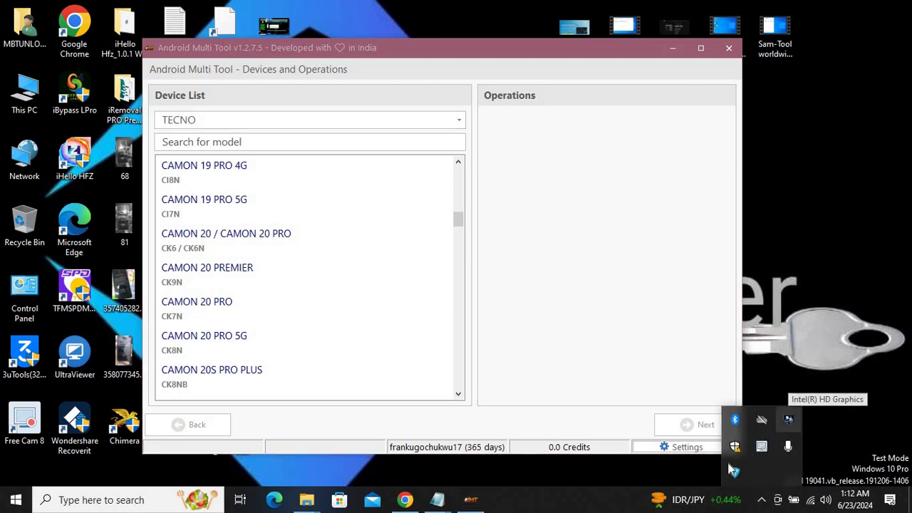